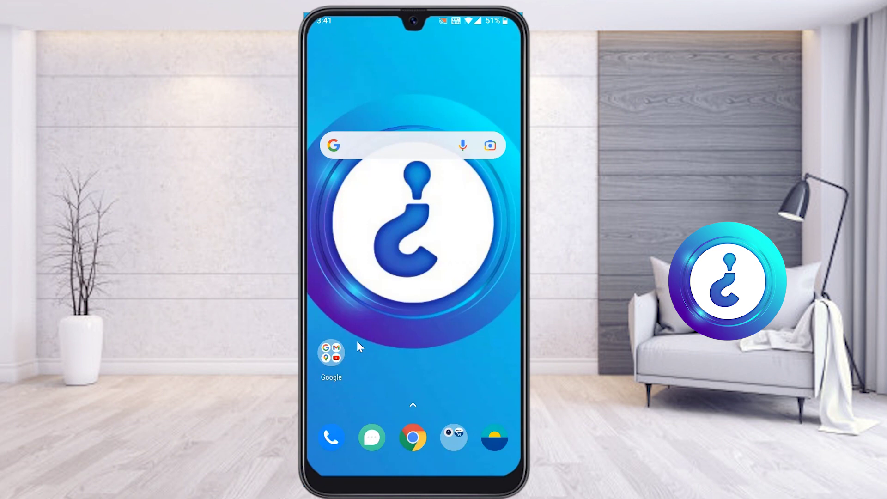
# Step: Open Gmail and go to the settings of the personal account that needs the automatic reply
pyautogui.click(344, 351)
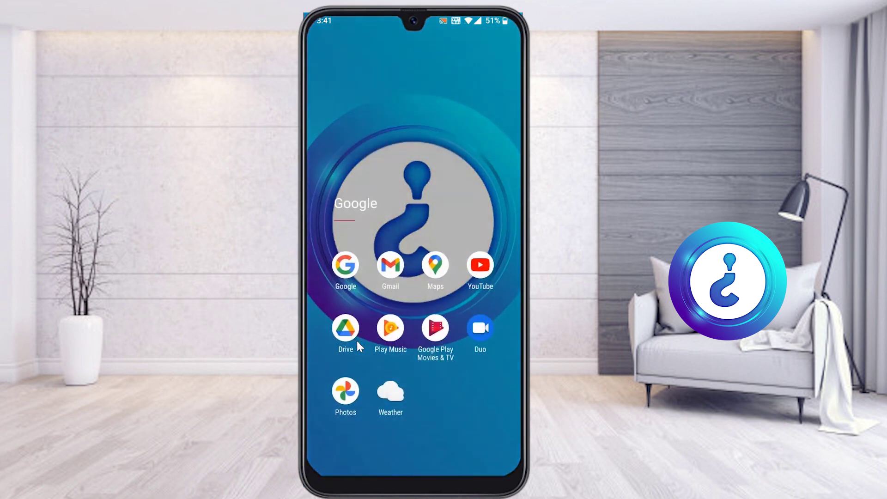
pyautogui.click(388, 261)
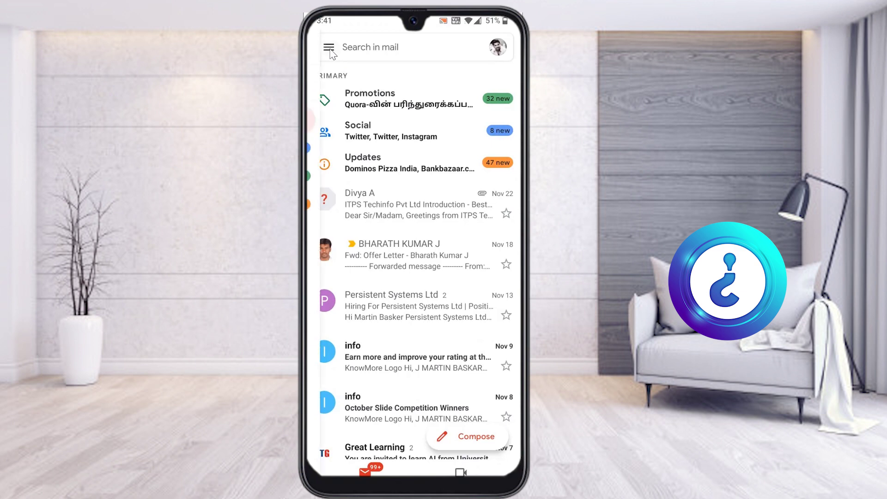
pyautogui.click(330, 50)
pyautogui.scroll(-10, 331, 55)
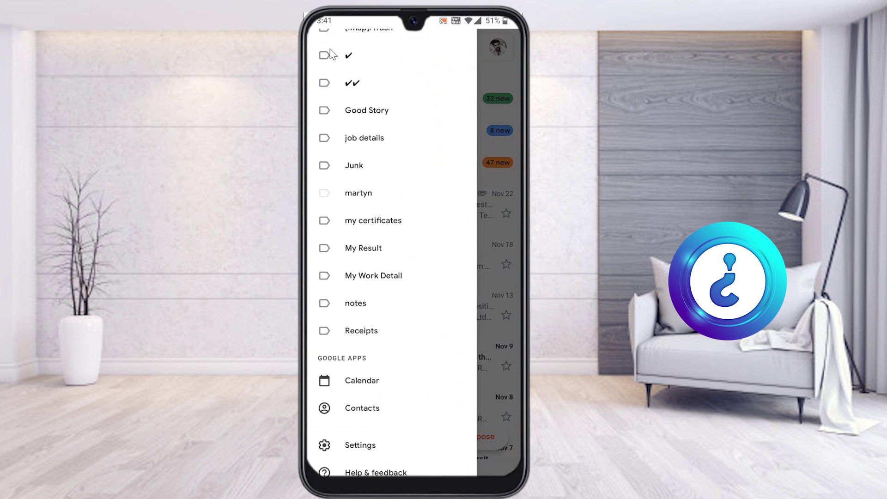
pyautogui.click(360, 445)
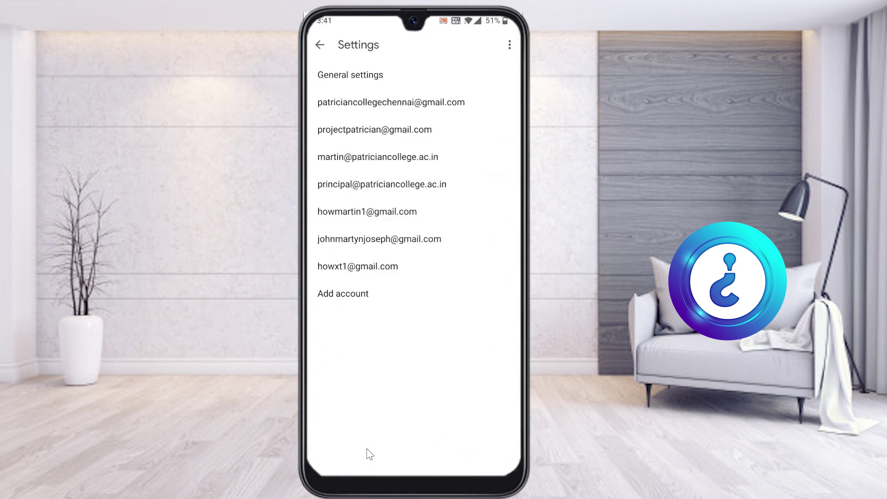
pyautogui.click(406, 239)
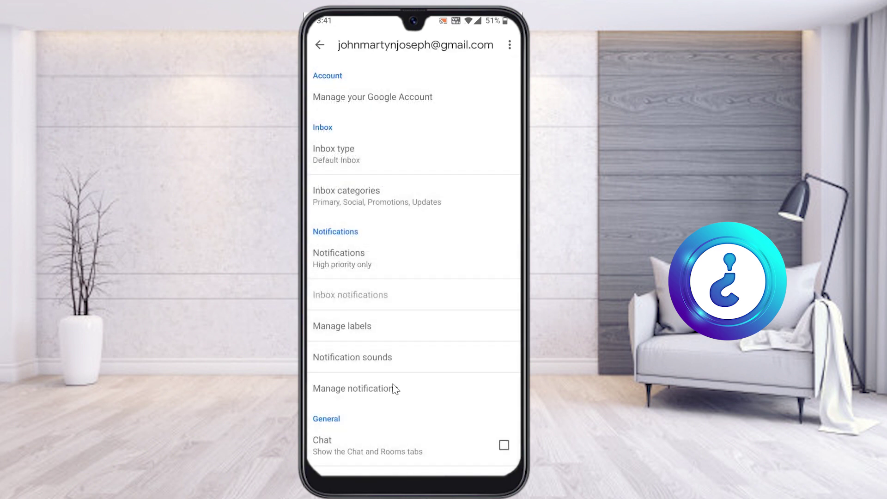
# Step: Open the account's Vacation responder settings and turn the responder on
pyautogui.scroll(-10, 442, 253)
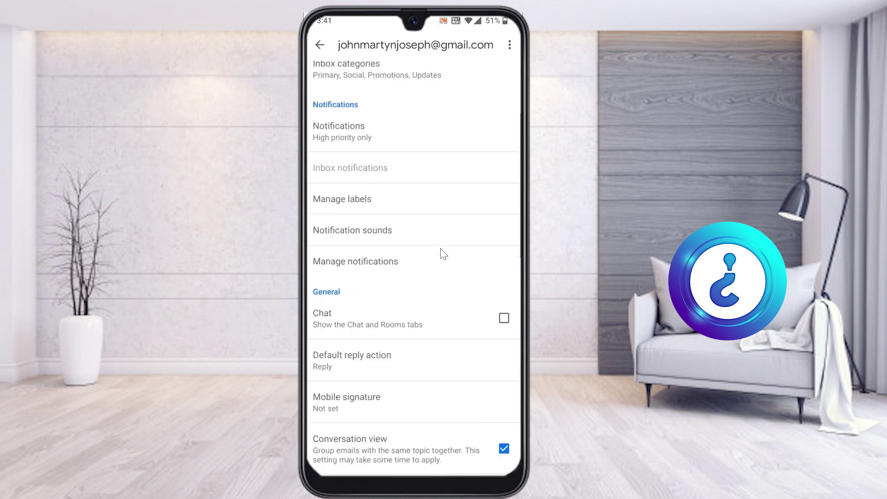
pyautogui.scroll(-3, 443, 253)
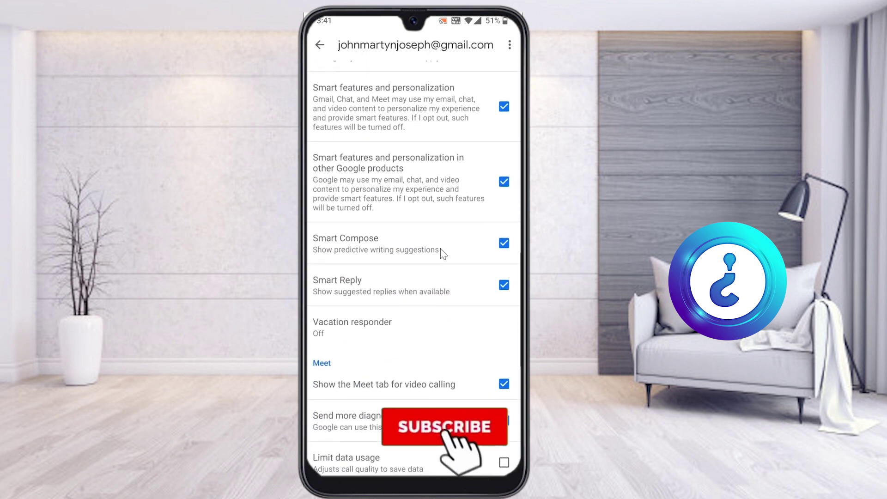
pyautogui.click(325, 336)
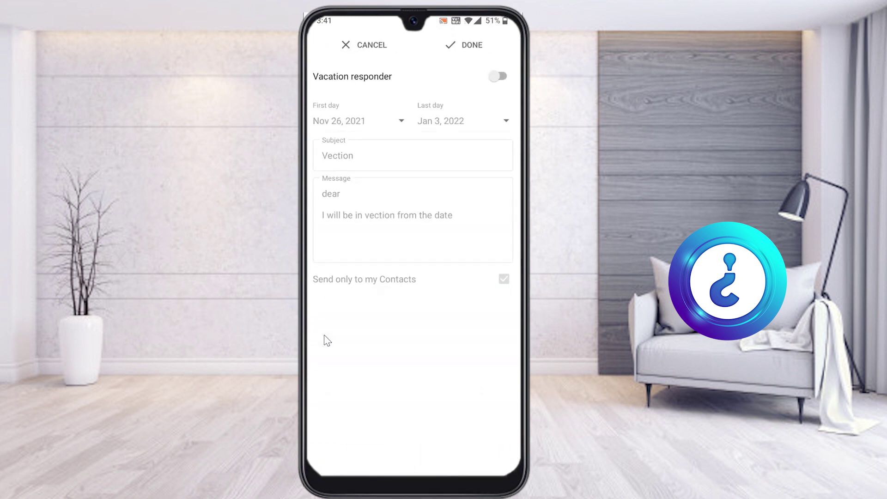
pyautogui.click(499, 80)
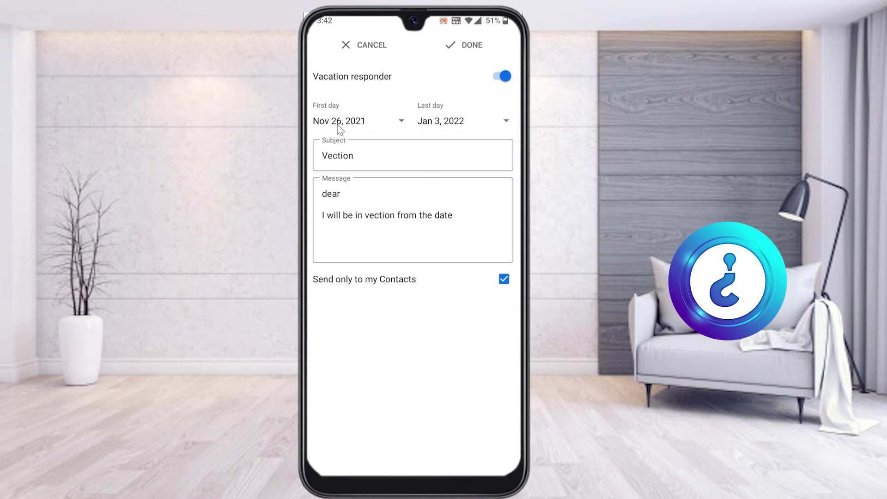
# Step: Check the responder's first-day calendar and set a custom last day of Jan 3, 2022
pyautogui.click(415, 125)
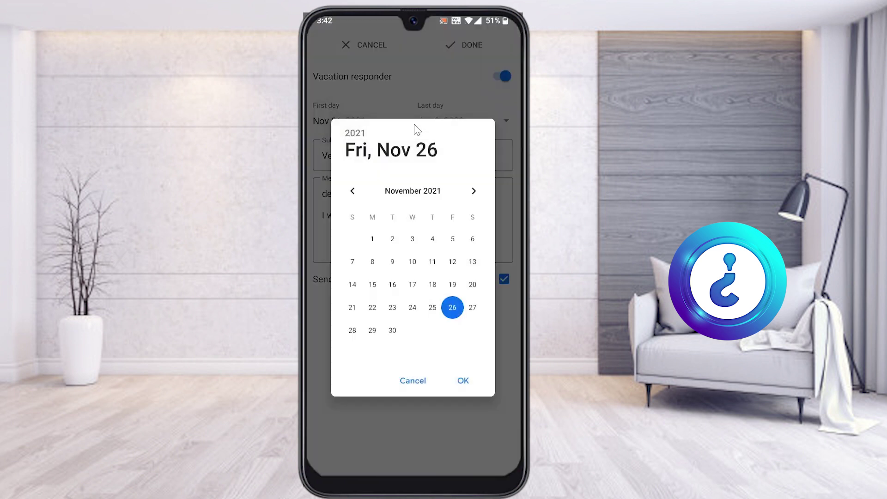
pyautogui.press('Escape')
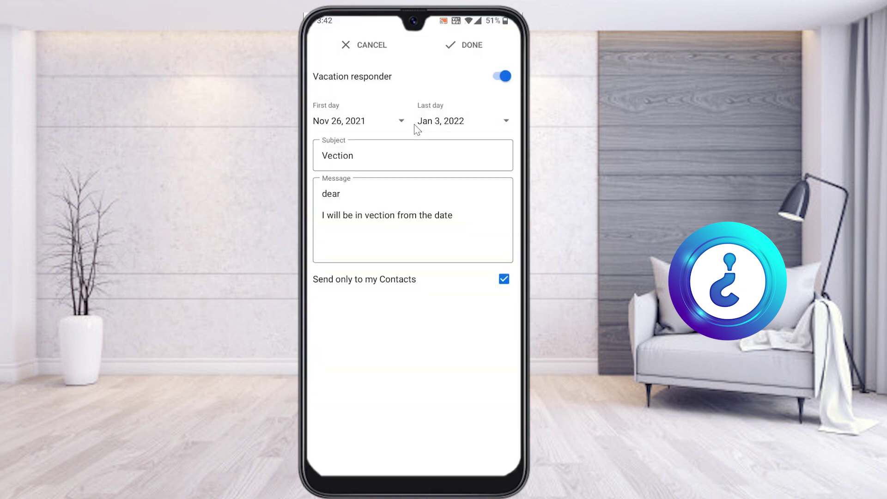
pyautogui.click(445, 126)
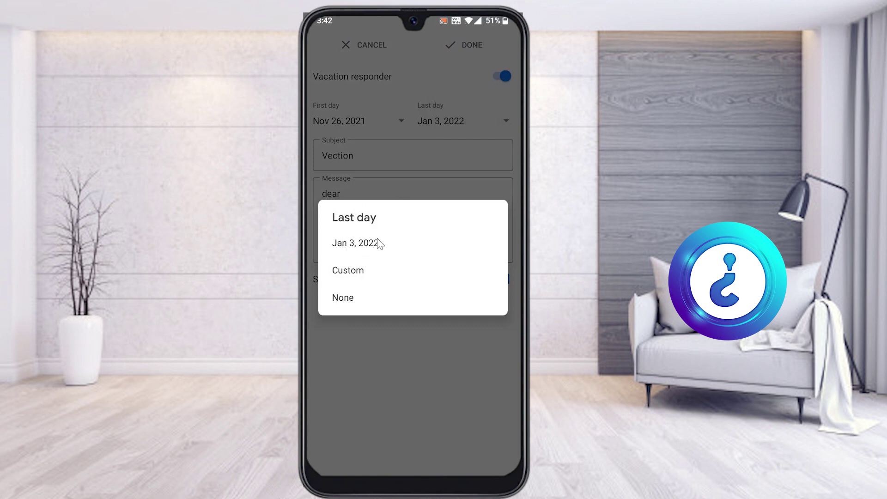
pyautogui.click(348, 271)
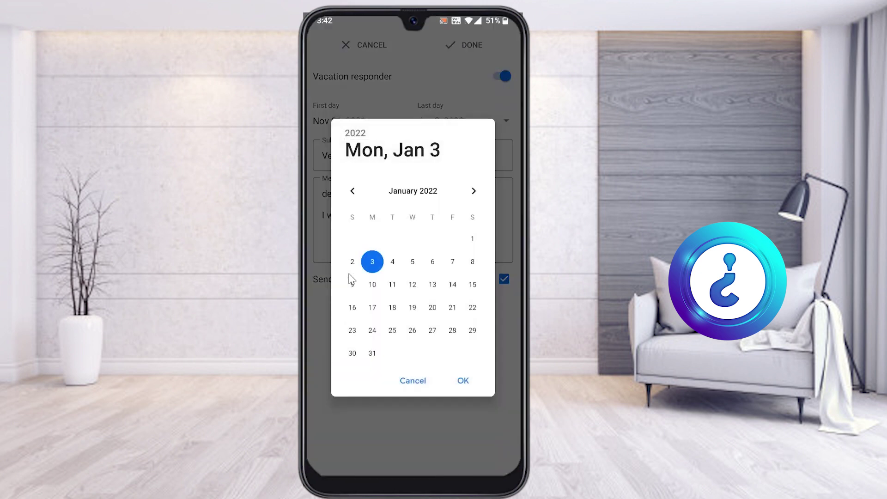
pyautogui.click(352, 191)
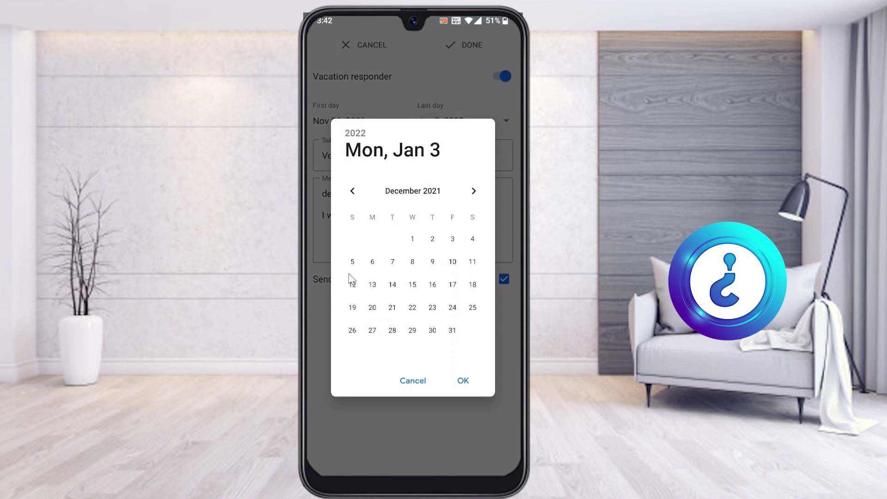
pyautogui.click(474, 191)
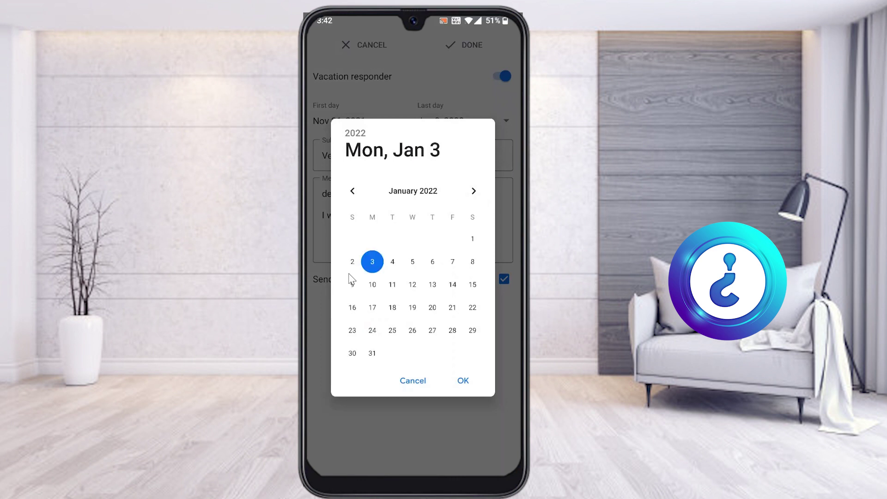
pyautogui.click(463, 381)
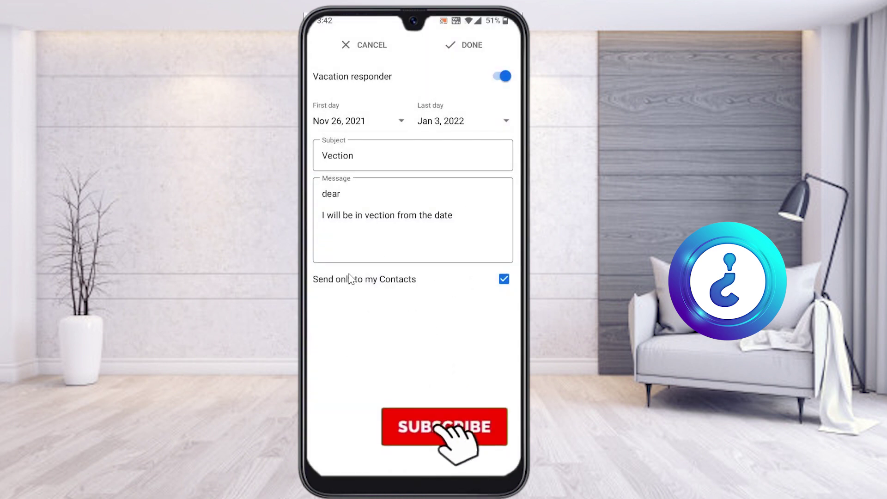
# Step: Replace the vacation responder's subject with "Vacation from Holiday season"
pyautogui.click(363, 160)
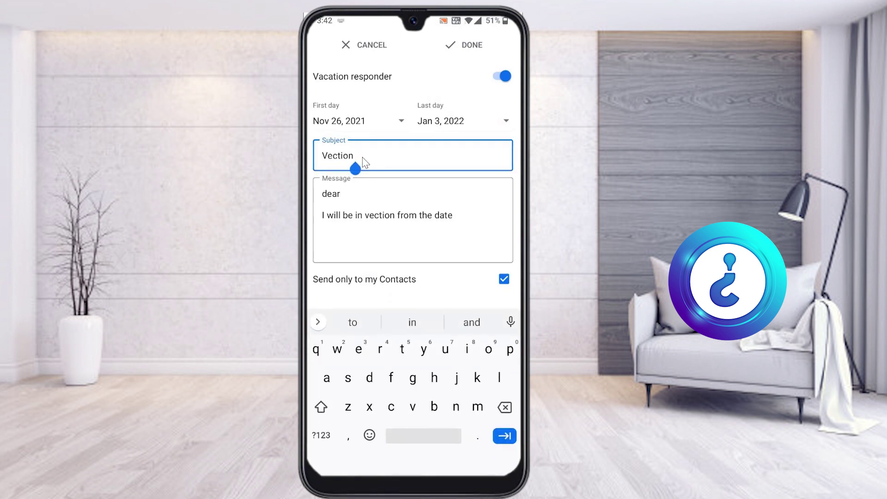
pyautogui.press('BackSpace')
pyautogui.press('BackSpace')
pyautogui.press('BackSpace')
pyautogui.press('BackSpace')
pyautogui.press('BackSpace')
pyautogui.press('BackSpace')
pyautogui.press('BackSpace')
pyautogui.write('Vac')
pyautogui.write('ation from ')
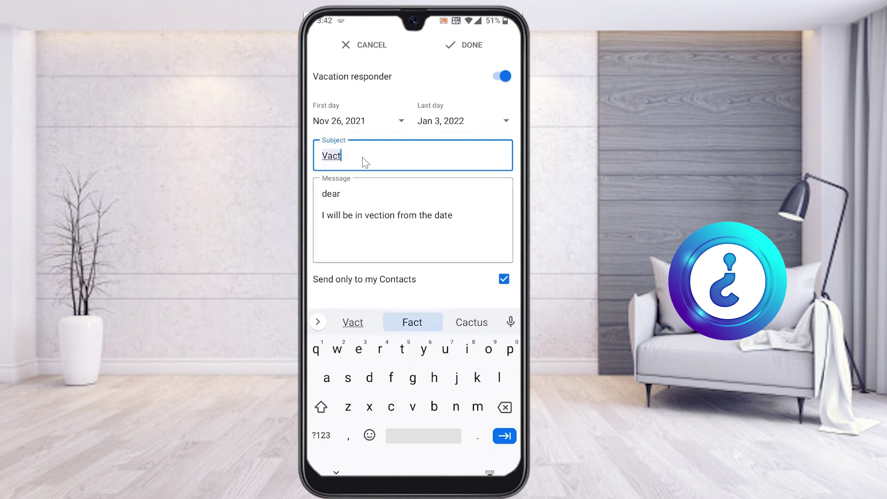
pyautogui.write('holiday season')
# Step: Replace the sentence below "dear" in the responder message with "I won't available", followed by a line break
pyautogui.click(453, 215)
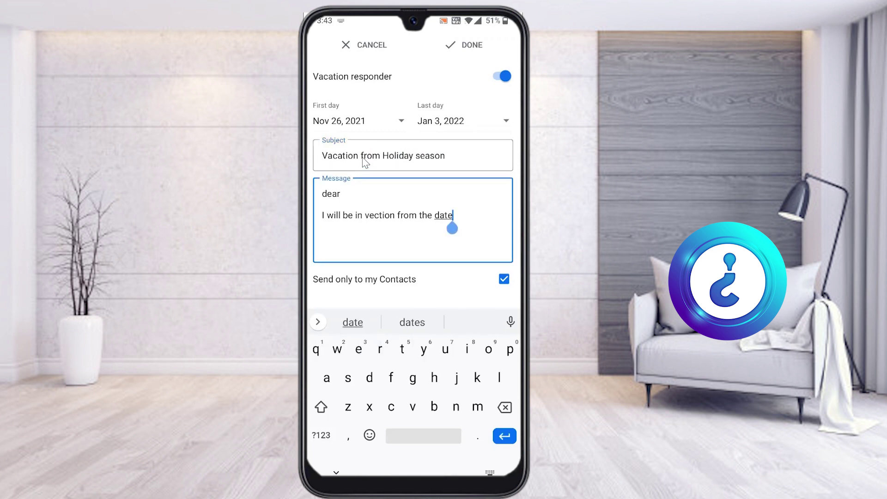
pyautogui.press('BackSpace')
pyautogui.press('BackSpace')
pyautogui.press('BackSpace')
pyautogui.press('BackSpace')
pyautogui.press('BackSpace')
pyautogui.press('BackSpace')
pyautogui.press('BackSpace')
pyautogui.press('BackSpace')
pyautogui.press('BackSpace')
pyautogui.press('BackSpace')
pyautogui.press('BackSpace')
pyautogui.press('BackSpace')
pyautogui.press('BackSpace')
pyautogui.press('BackSpace')
pyautogui.press('BackSpace')
pyautogui.press('BackSpace')
pyautogui.press('BackSpace')
pyautogui.press('BackSpace')
pyautogui.press('BackSpace')
pyautogui.press('BackSpace')
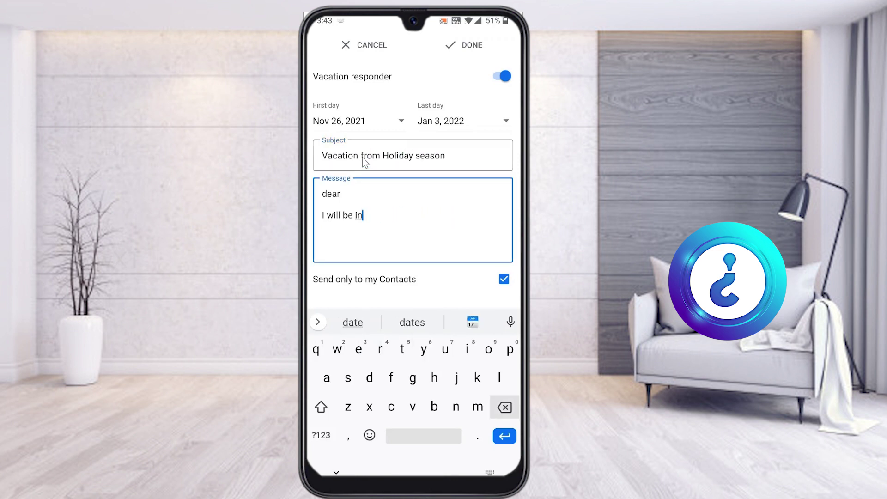
pyautogui.press('BackSpace')
pyautogui.press('BackSpace')
pyautogui.press('BackSpace')
pyautogui.press('BackSpace')
pyautogui.press('BackSpace')
pyautogui.press('BackSpace')
pyautogui.press('BackSpace')
pyautogui.press('BackSpace')
pyautogui.press('BackSpace')
pyautogui.press('BackSpace')
pyautogui.press('BackSpace')
pyautogui.press('BackSpace')
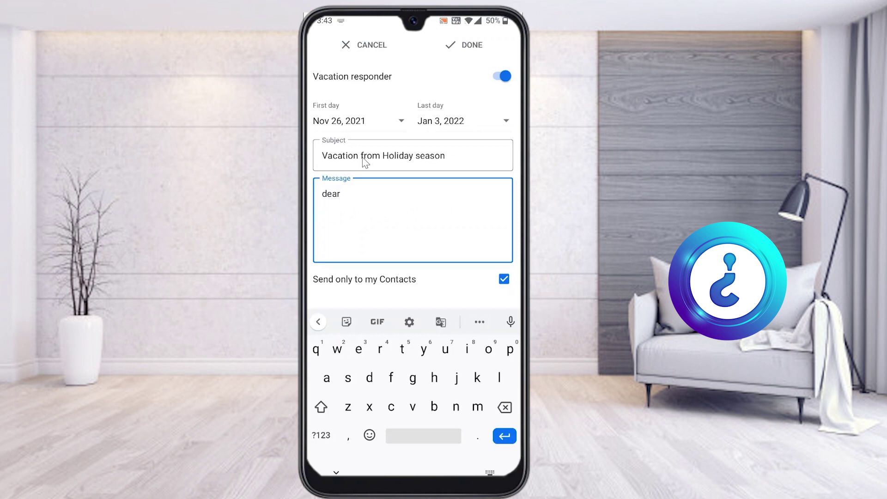
pyautogui.write('I won')
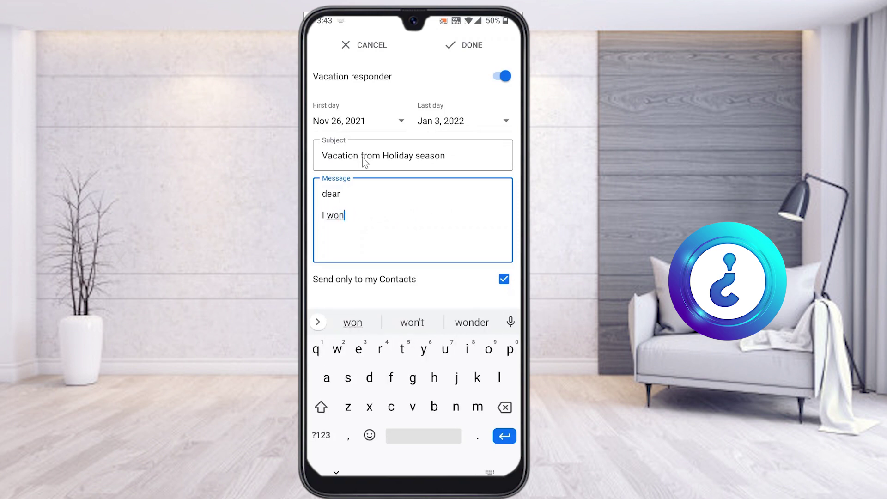
pyautogui.write("'t available")
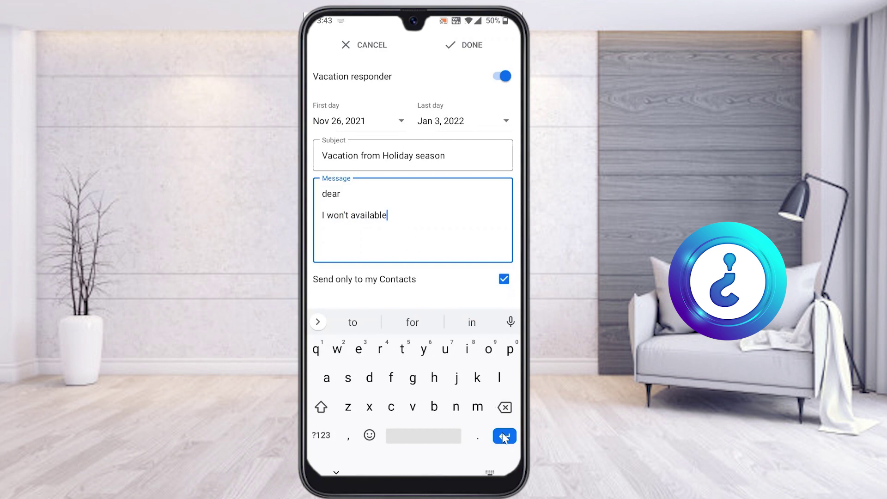
pyautogui.press('Return')
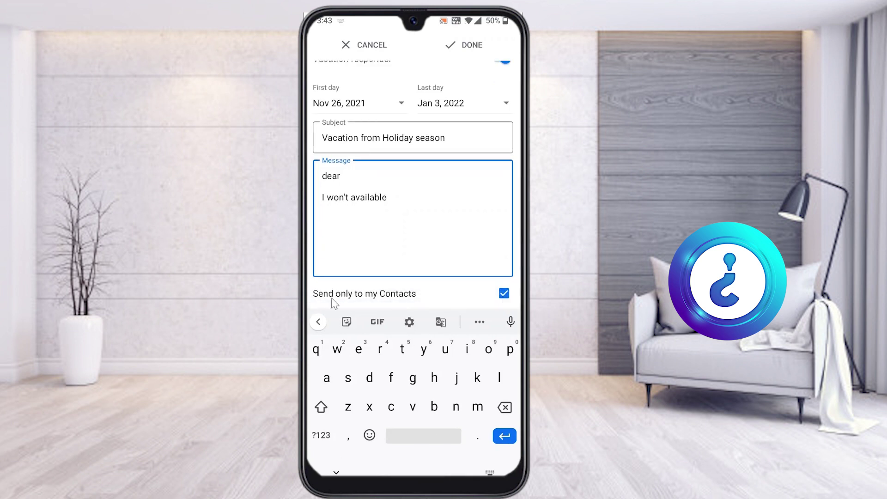
# Step: Keep Send only to my Contacts enabled and save the vacation responder
pyautogui.click(494, 299)
pyautogui.click(504, 294)
pyautogui.click(459, 54)
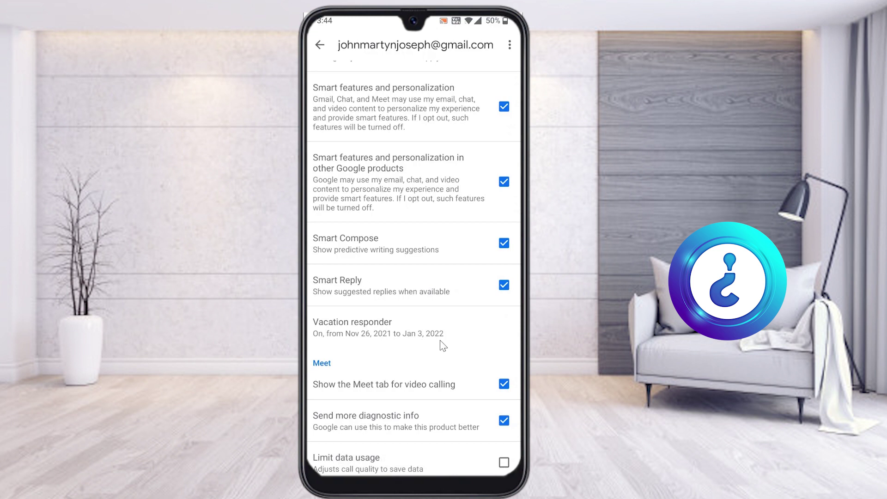
# Step: Leave the settings and start a new email from the college account, addressed to the account with the vacation responder
pyautogui.press('Escape')
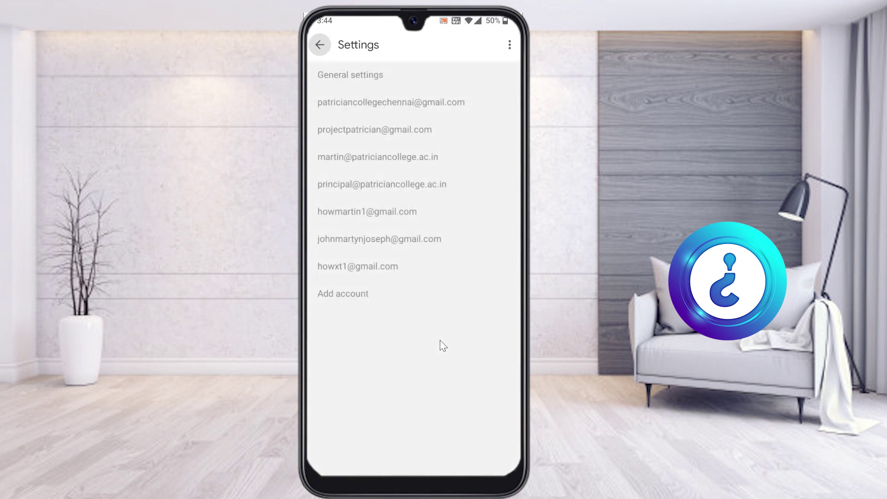
pyautogui.press('Escape')
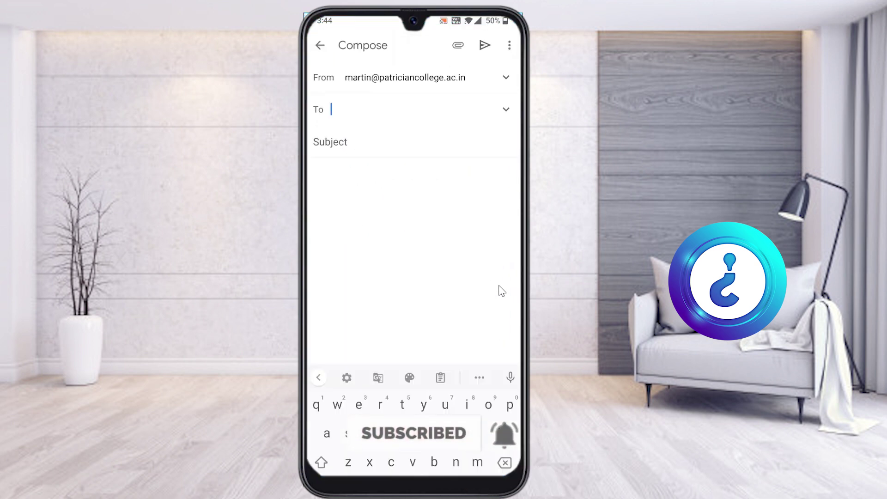
pyautogui.write('john')
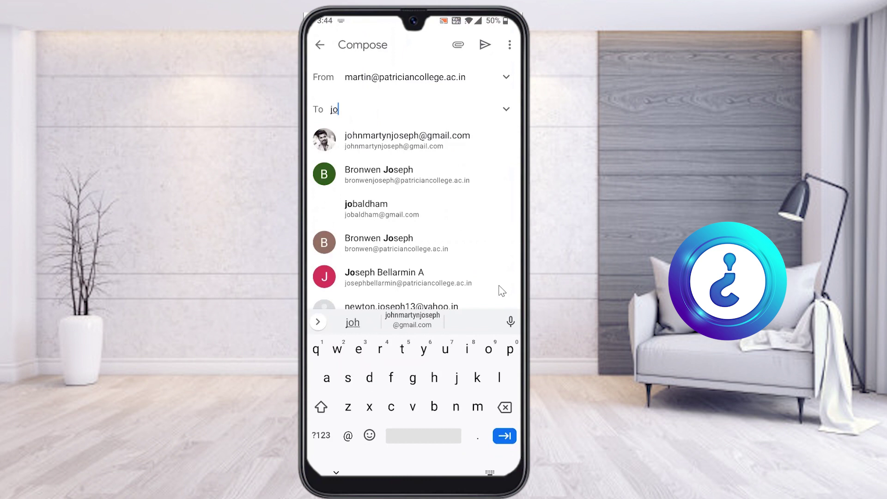
pyautogui.press('Return')
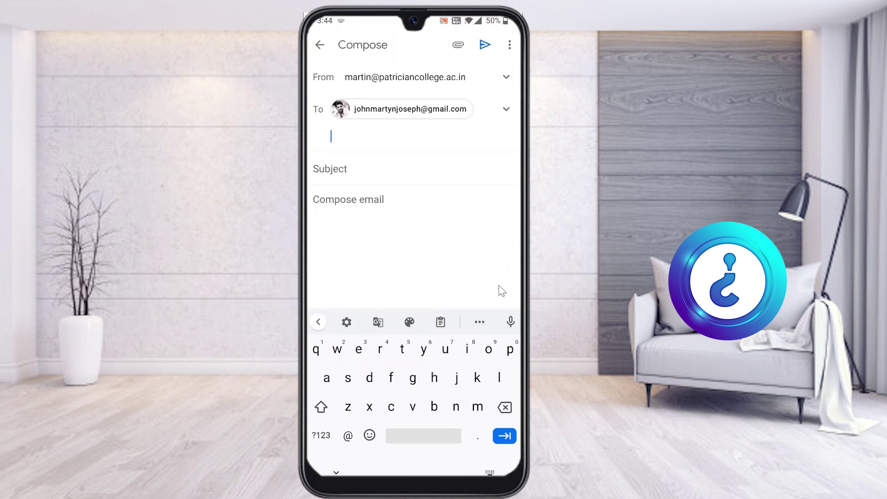
# Step: Give the test email the subject "Hi" and the body "Finance detail", and send it
pyautogui.press('Tab')
pyautogui.write('Hi')
pyautogui.press('Tab')
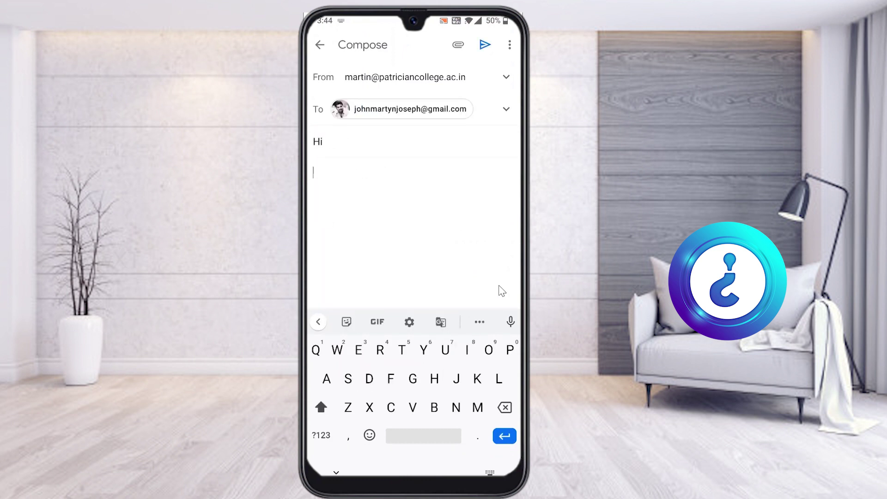
pyautogui.write('Finance detail')
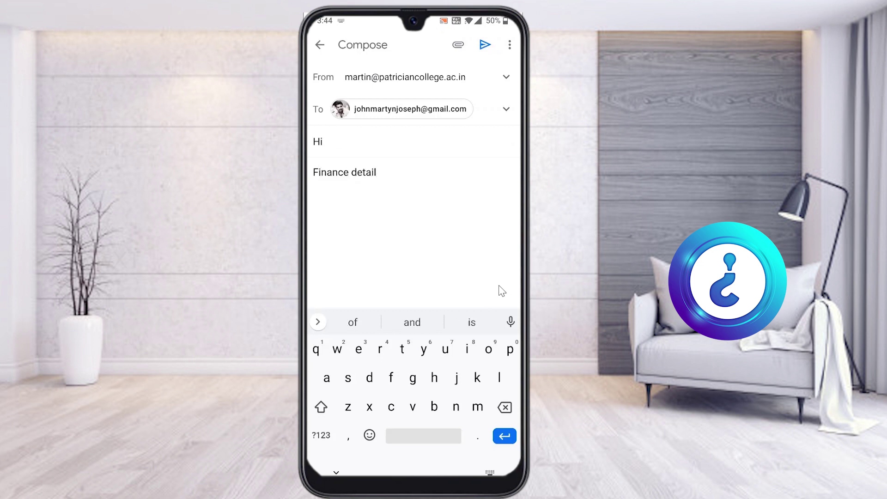
pyautogui.hotkey('ctrl', 'Return')
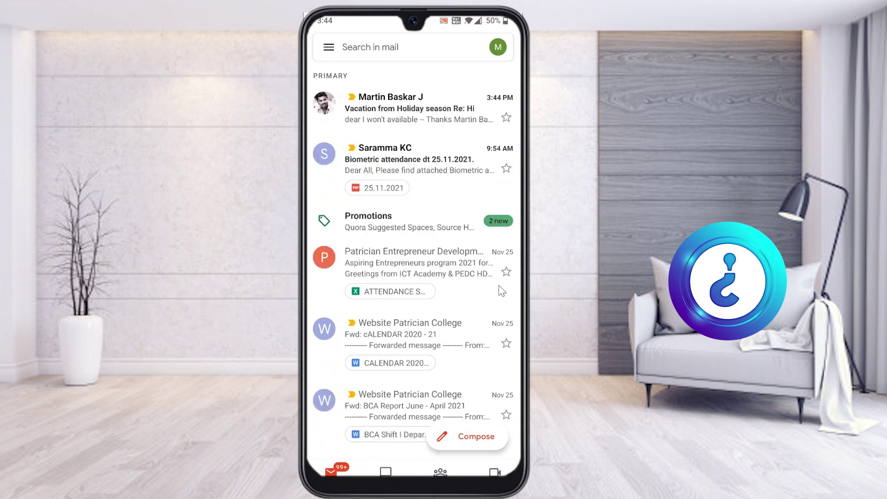
# Step: Open the automatic vacation reply in the sending account's inbox and read its subject and message
pyautogui.click(404, 118)
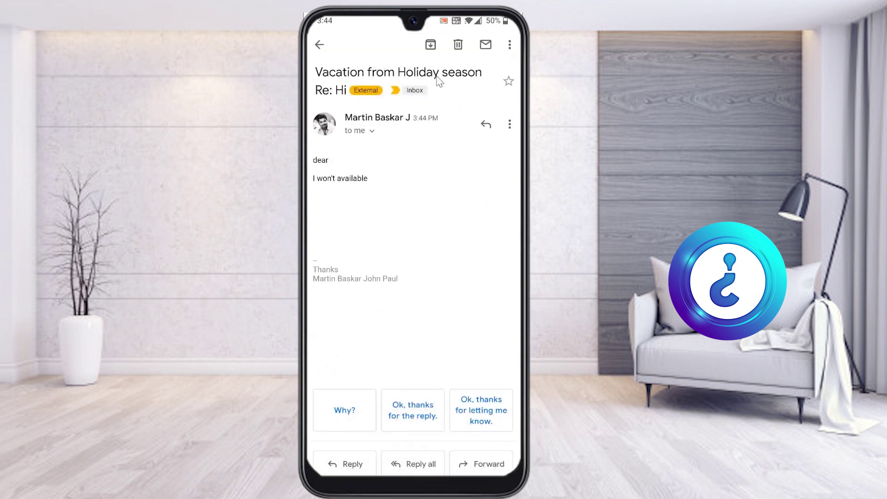
pyautogui.rightClick(369, 185)
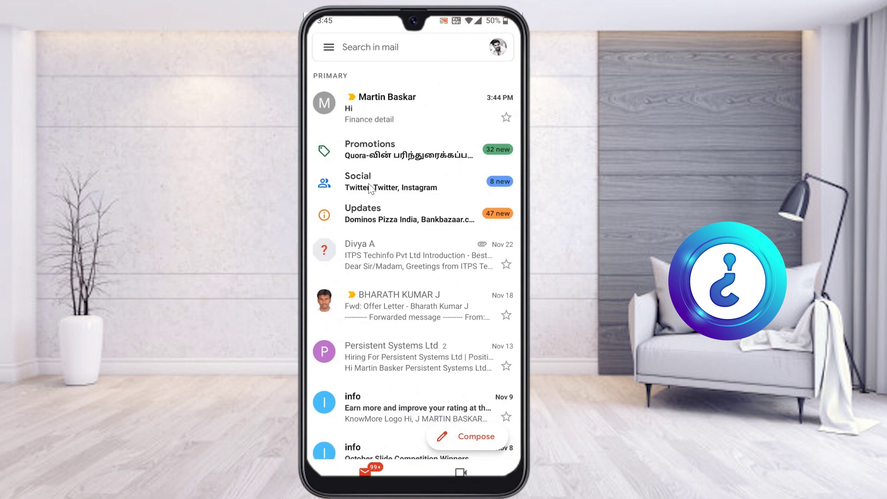
# Step: Return to the personal account's Vacation responder settings, turn the responder off and save the change
pyautogui.scroll(-5, 369, 184)
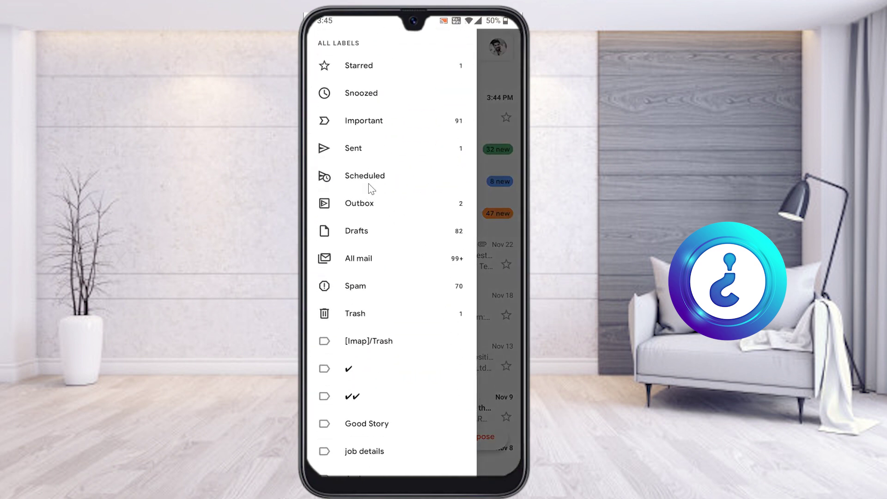
pyautogui.scroll(-5, 369, 187)
pyautogui.scroll(-3, 370, 187)
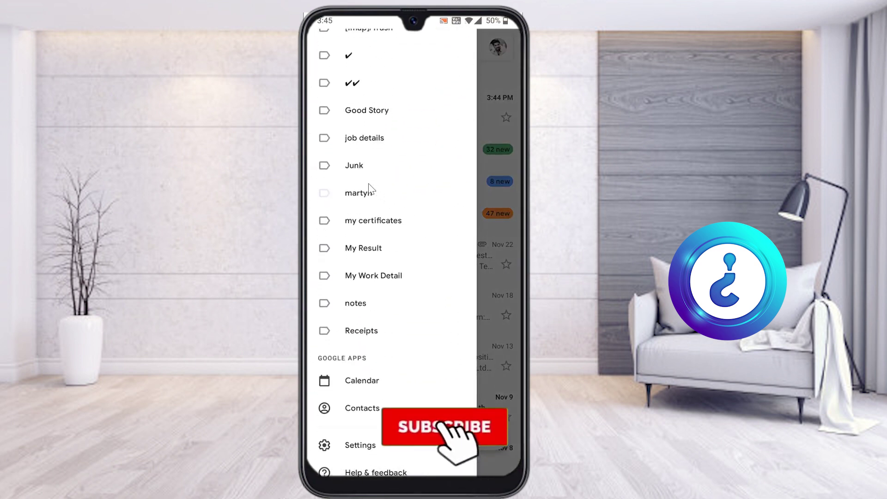
pyautogui.scroll(-5, 370, 187)
pyautogui.scroll(-4, 370, 187)
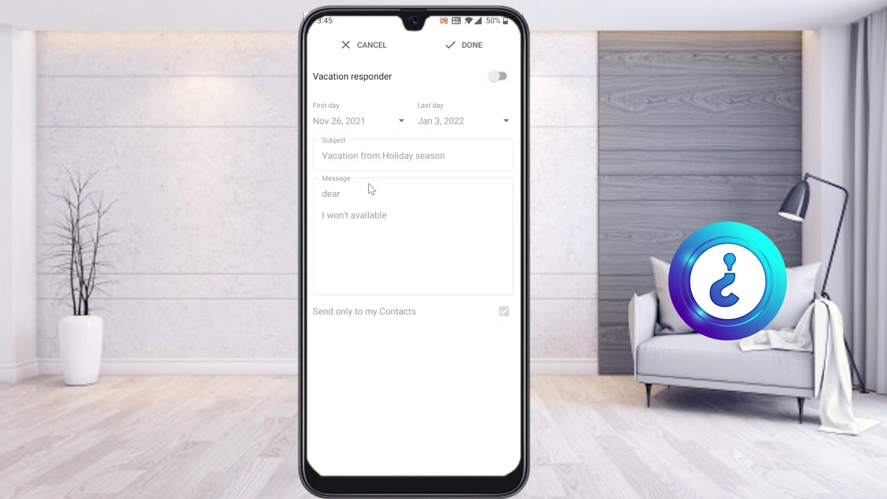
pyautogui.click(471, 48)
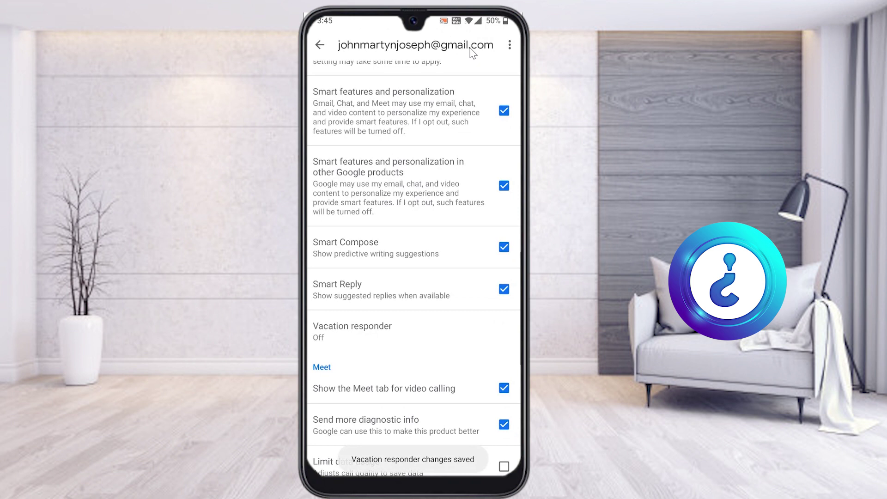